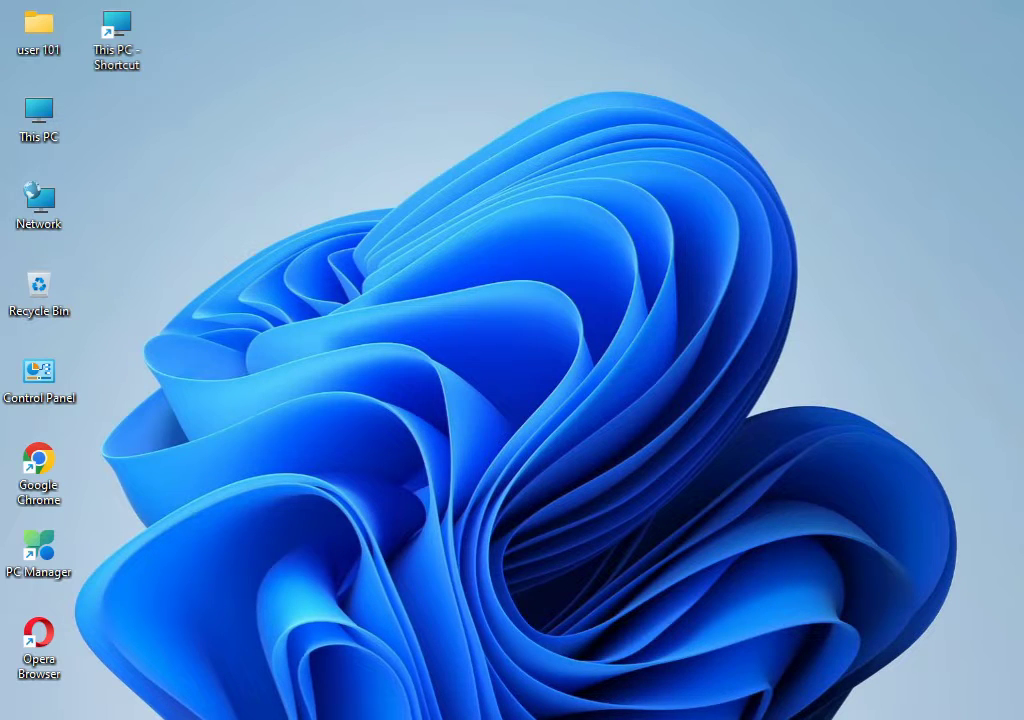
Launch Settings from the Start menu and scroll down the System page's categories.
key("super")
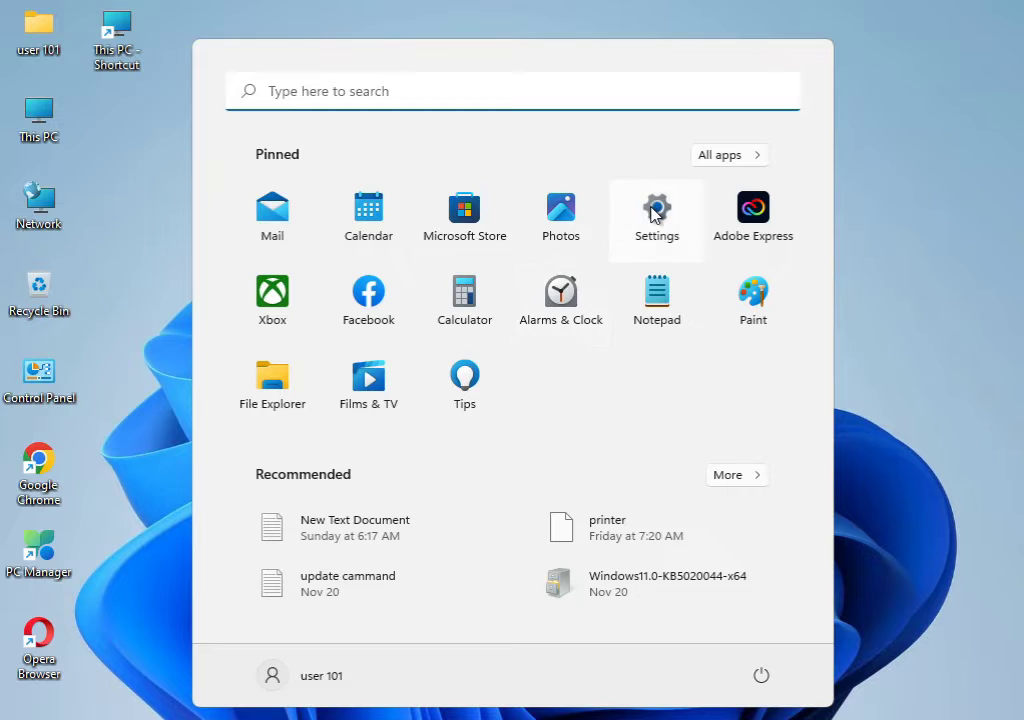
left_click(655, 212)
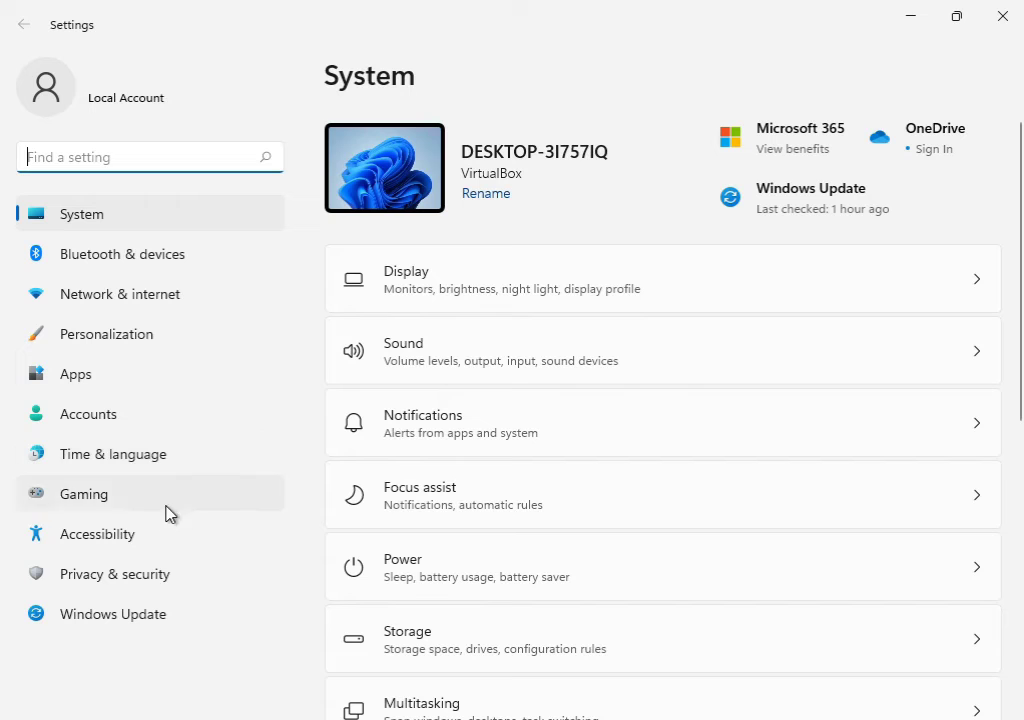
scroll(567, 535, "down", 5)
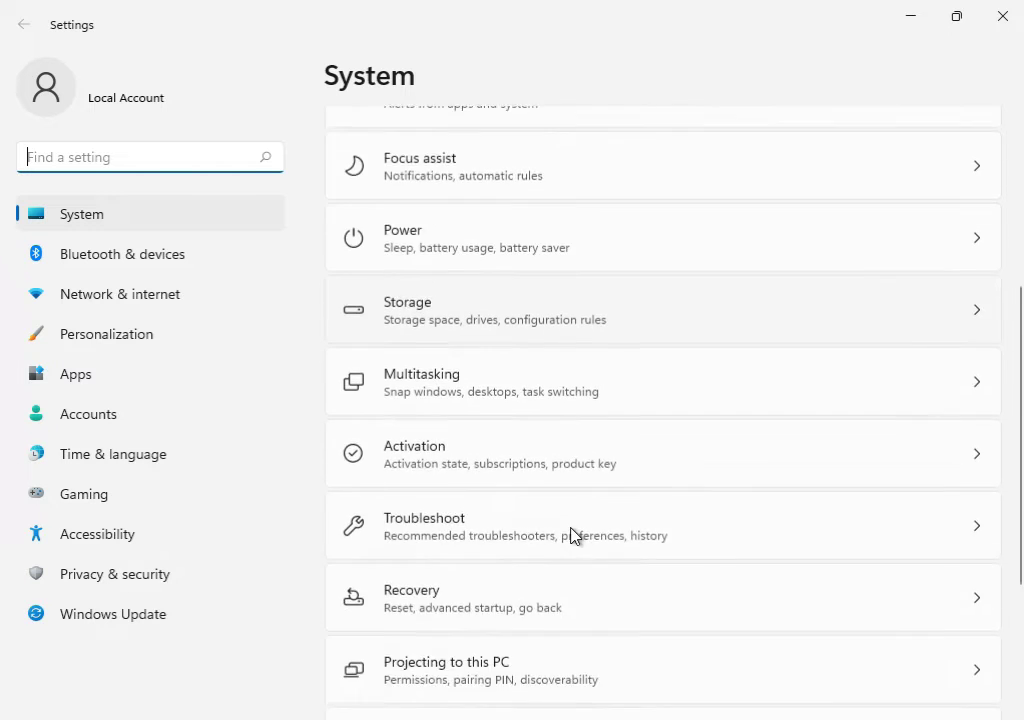
Run the Windows Update troubleshooter from Troubleshoot > Other troubleshooters.
left_click(487, 412)
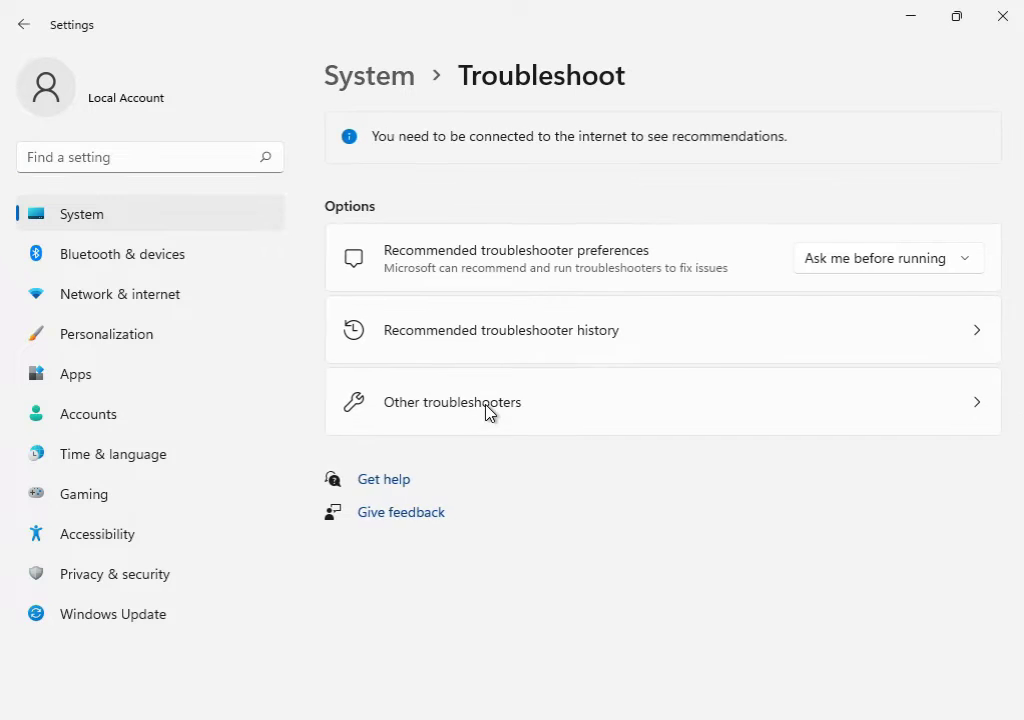
left_click(531, 405)
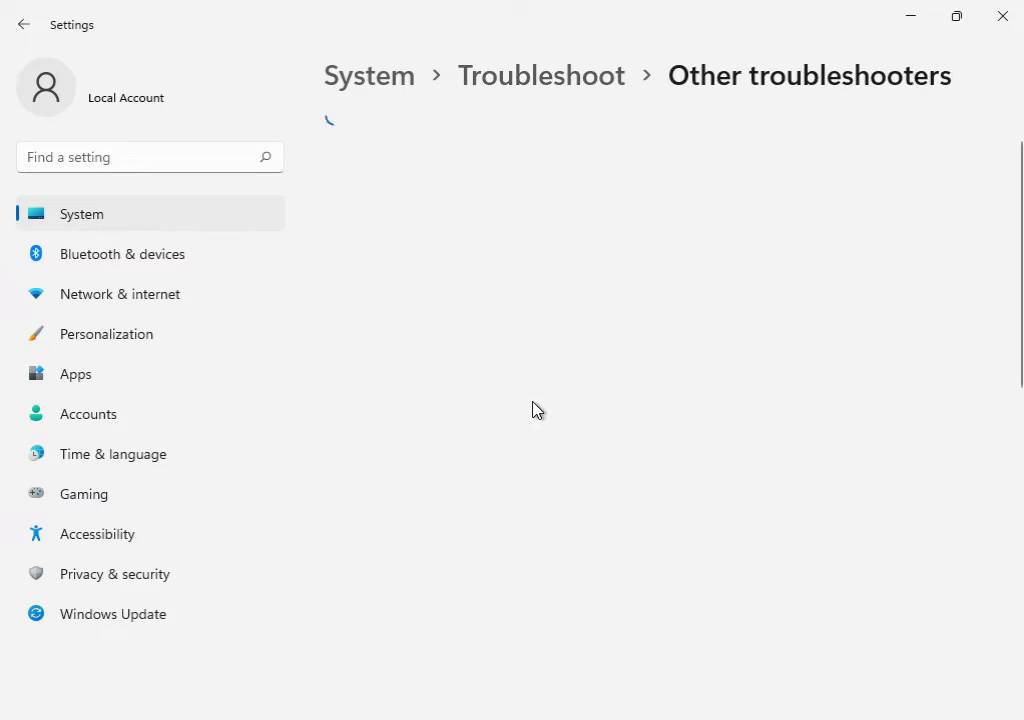
left_click(930, 392)
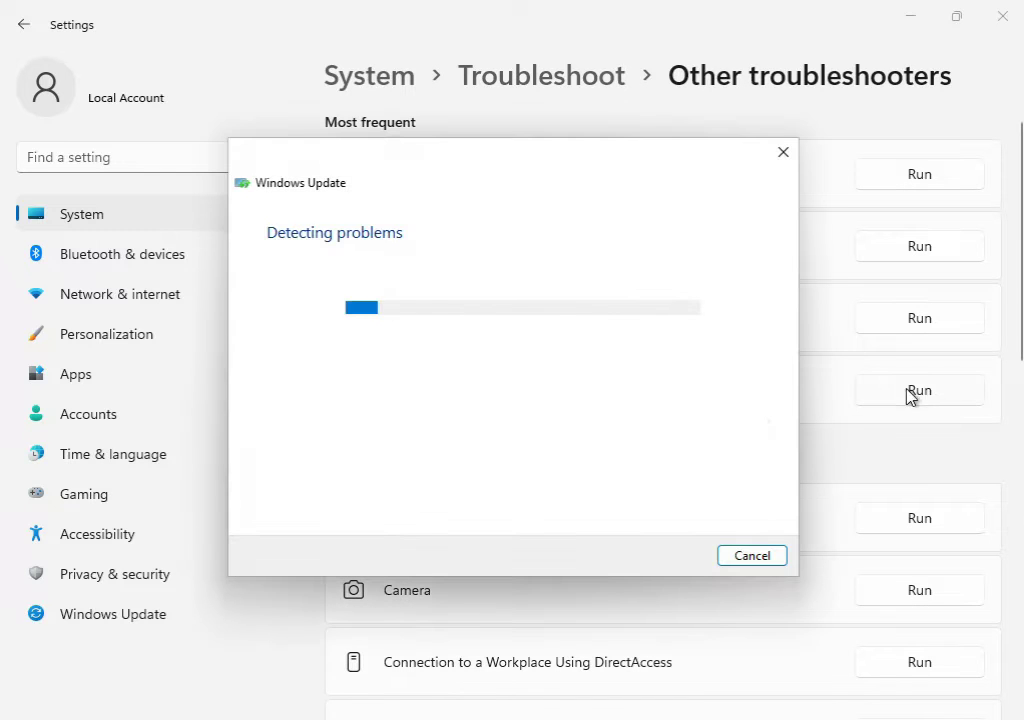
Reposition the troubleshooter window to the upper centre, then minimise everything with Win+D.
left_click_drag(523, 169, 630, 538)
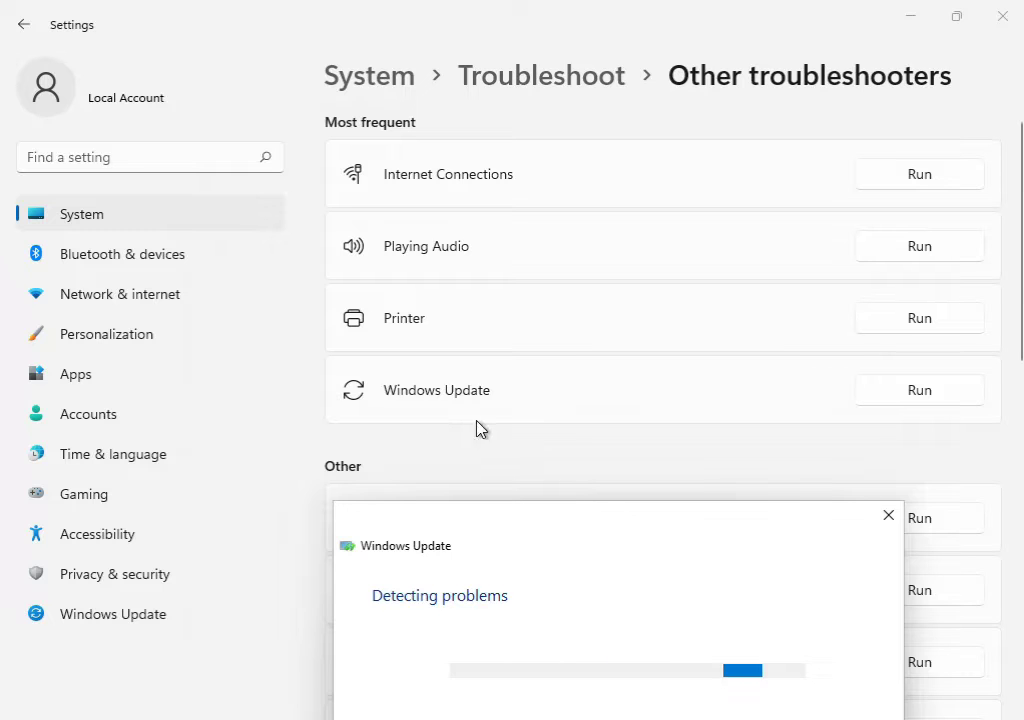
left_click_drag(667, 540, 631, 166)
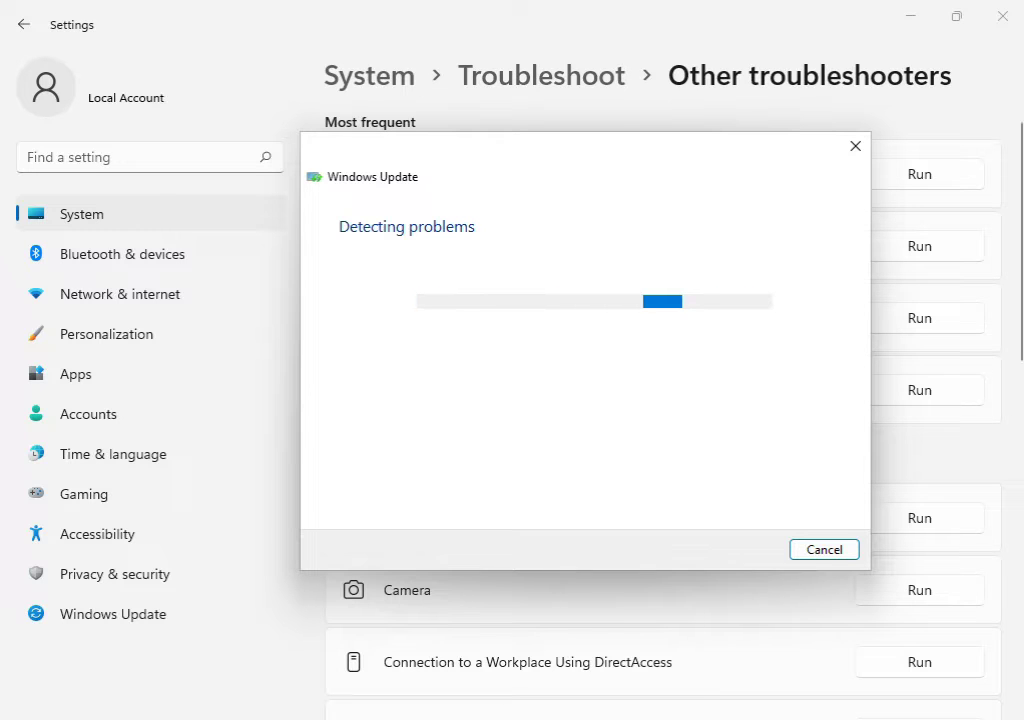
mouse_move(720, 715)
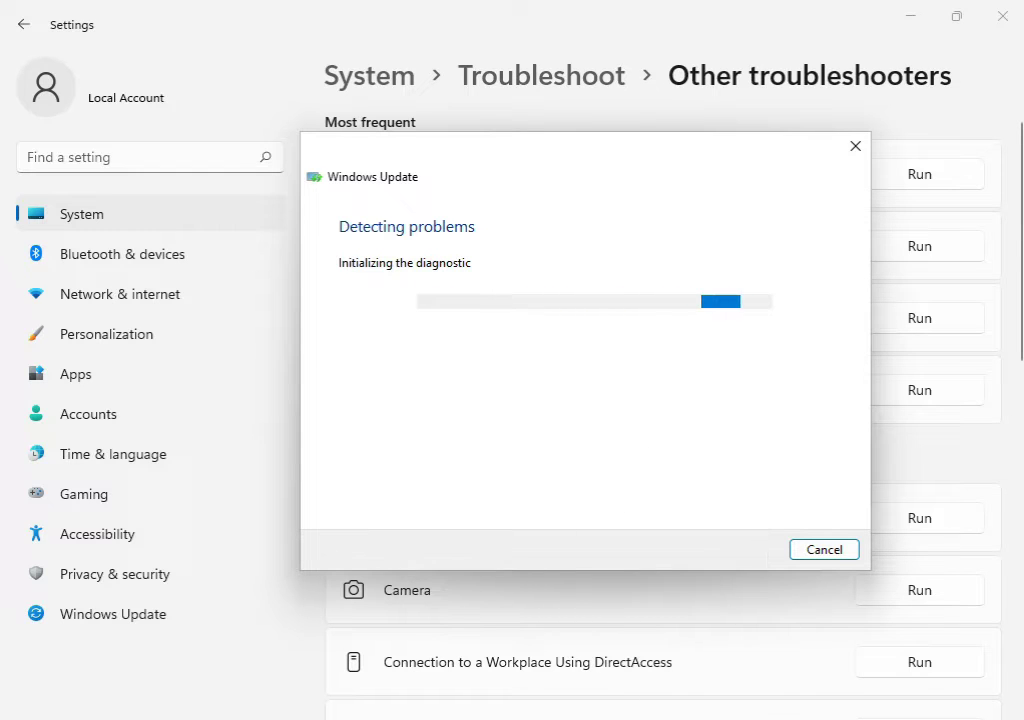
key("super+d")
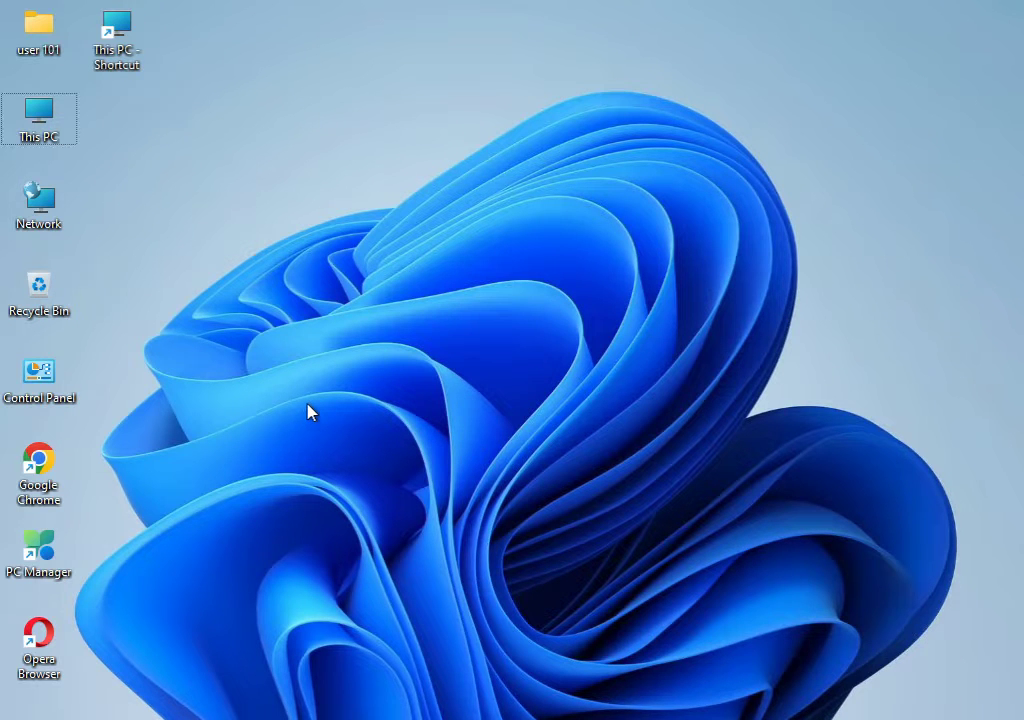
Open the %temp% folder through the Run dialog.
key("super+r")
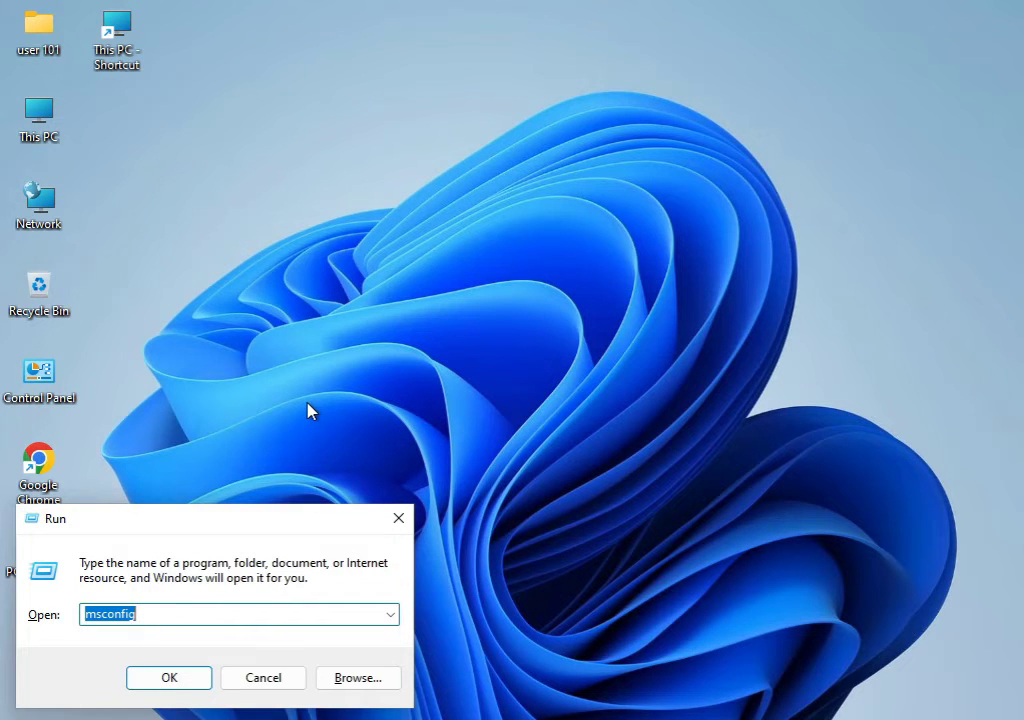
type("%temp%")
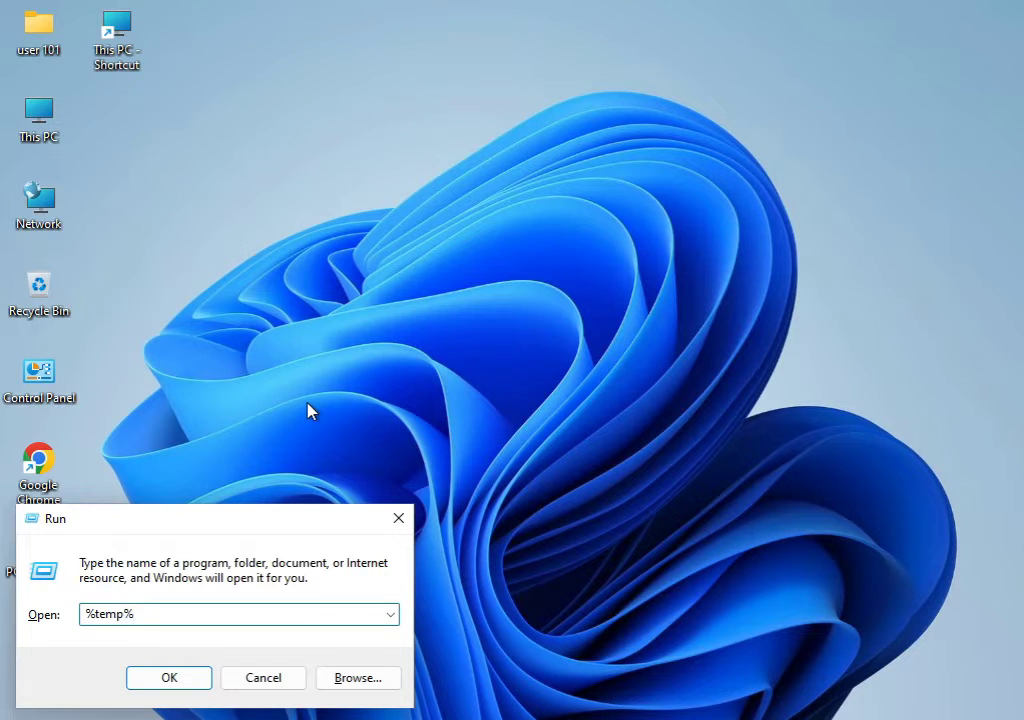
key("Return")
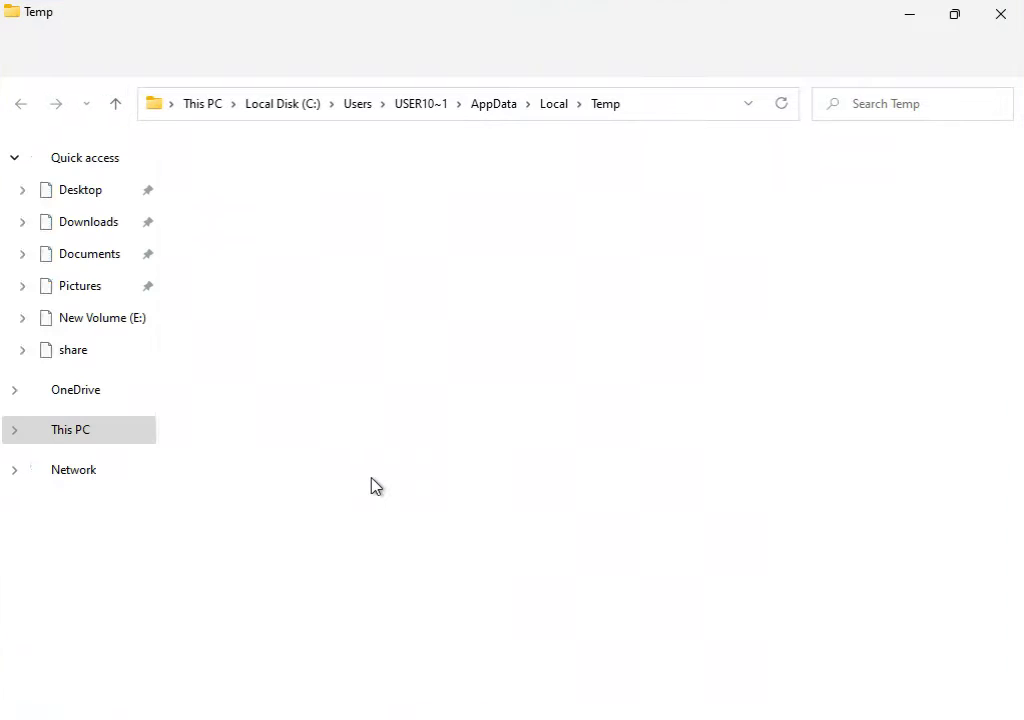
Permanently delete all 179 items in Temp, granting administrator permission for protected folders.
key("ctrl+a")
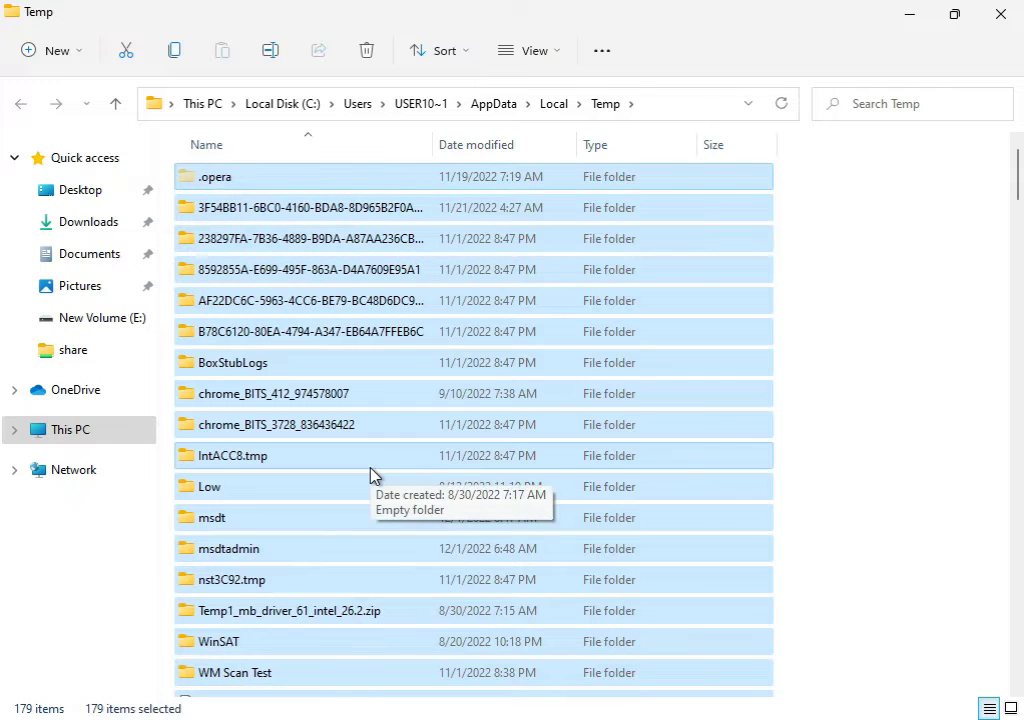
key("shift+Delete")
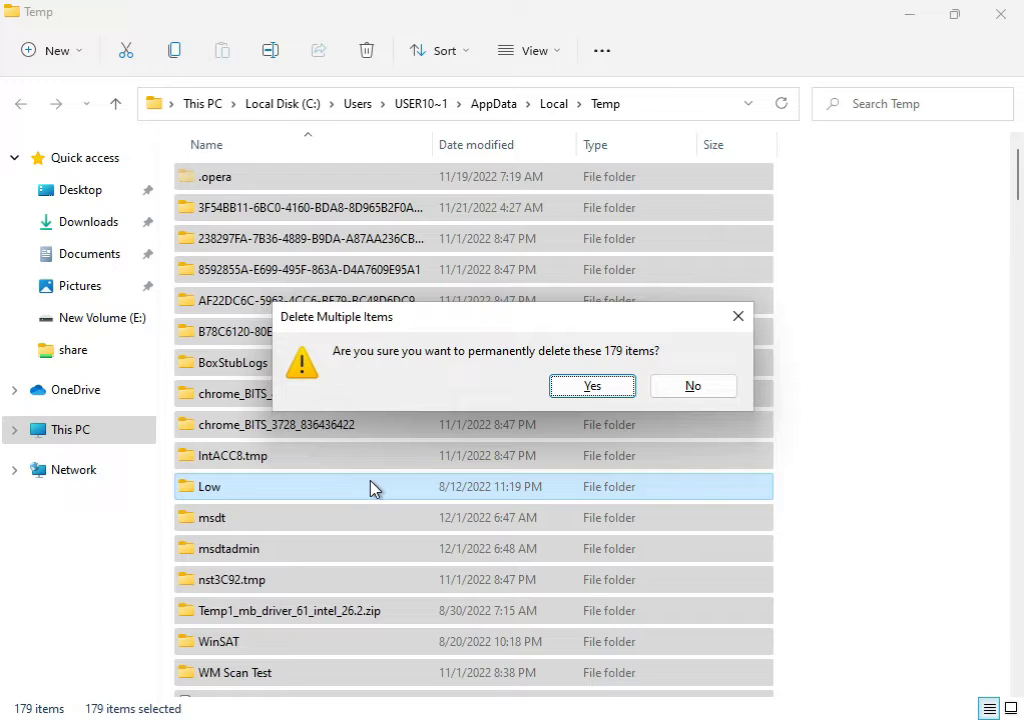
left_click(568, 386)
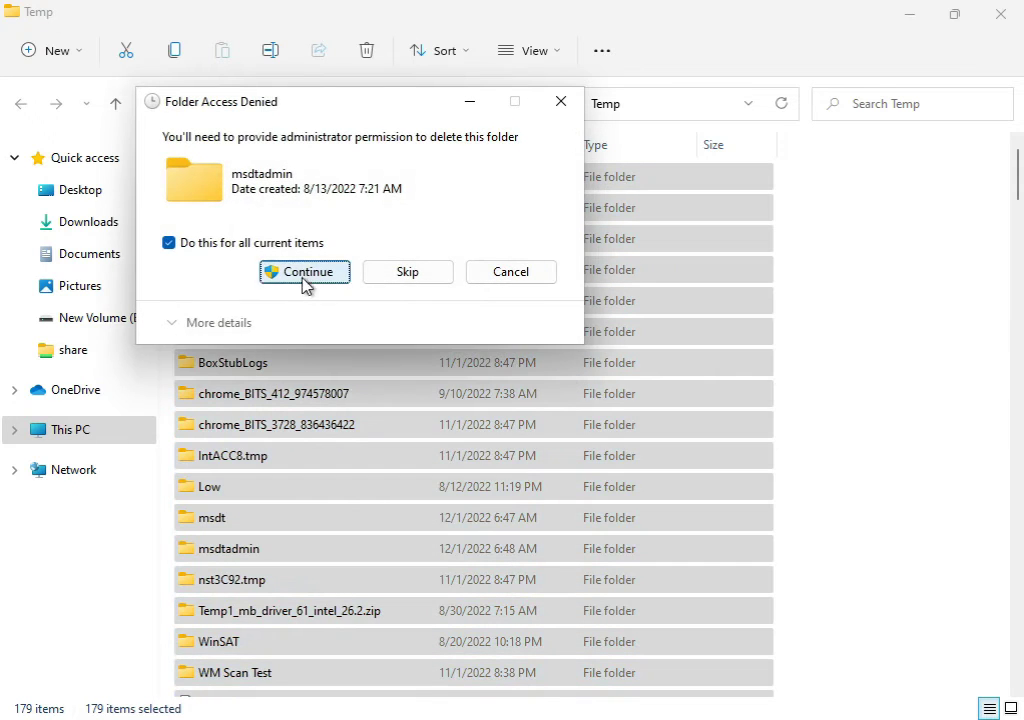
left_click(308, 273)
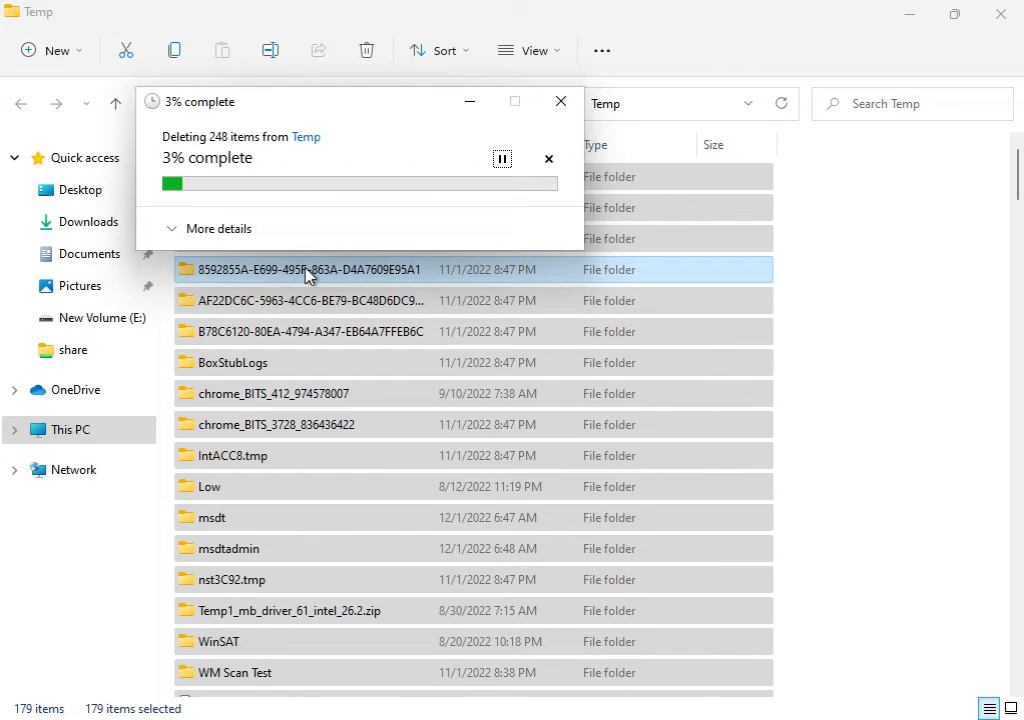
Skip all files still in use, then close the Temp folder window.
left_click(255, 274)
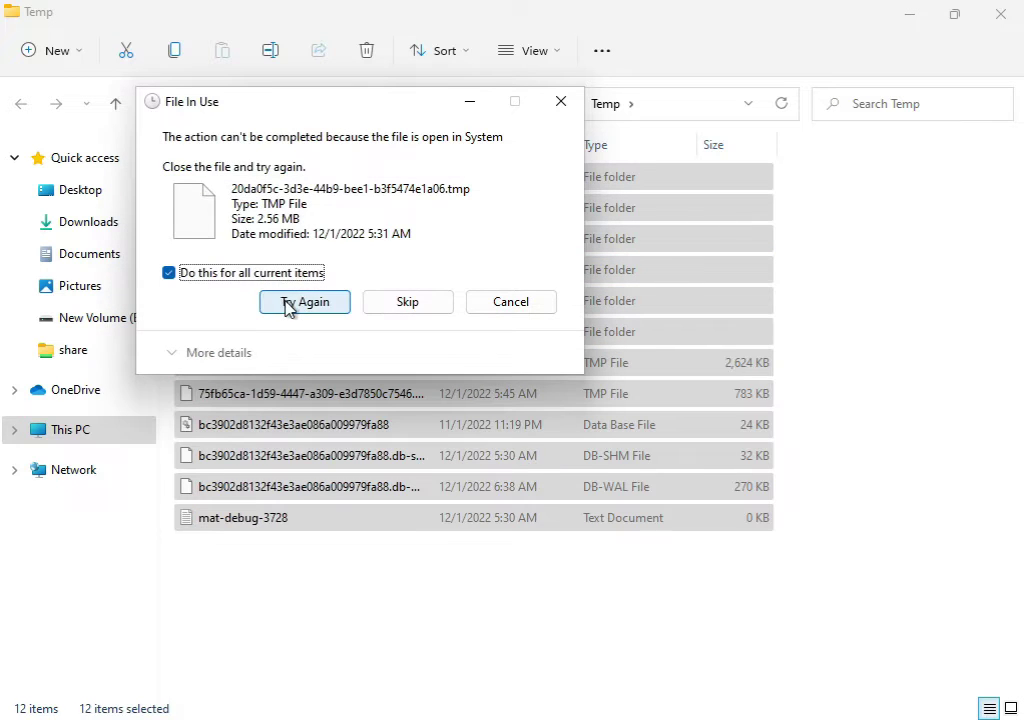
left_click(290, 302)
left_click(250, 282)
left_click(384, 306)
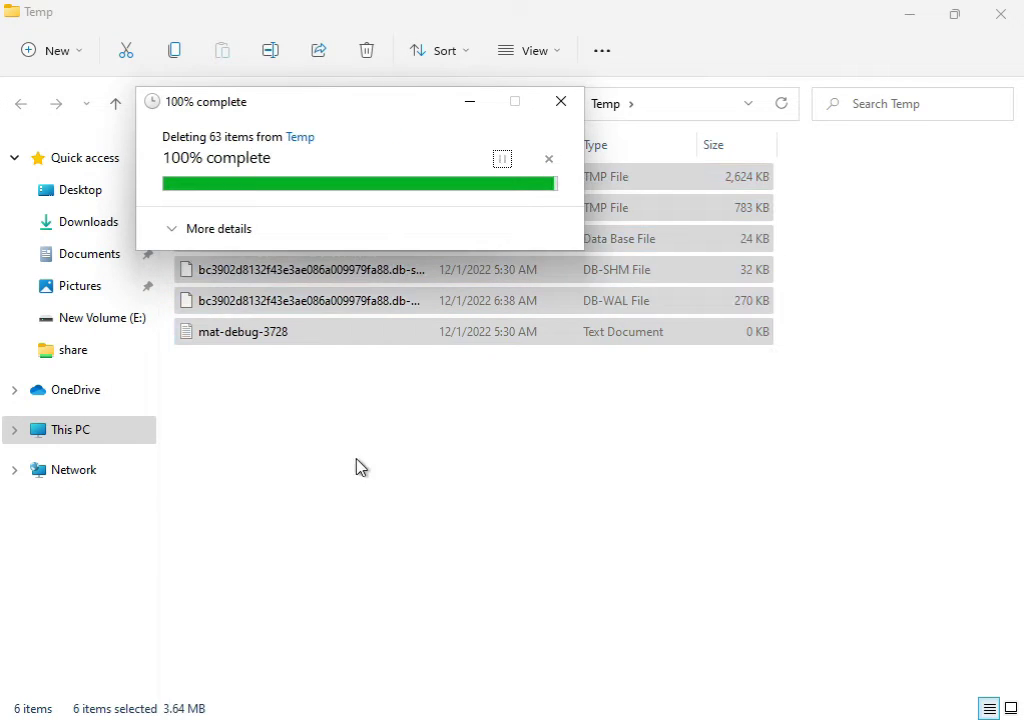
left_click(999, 20)
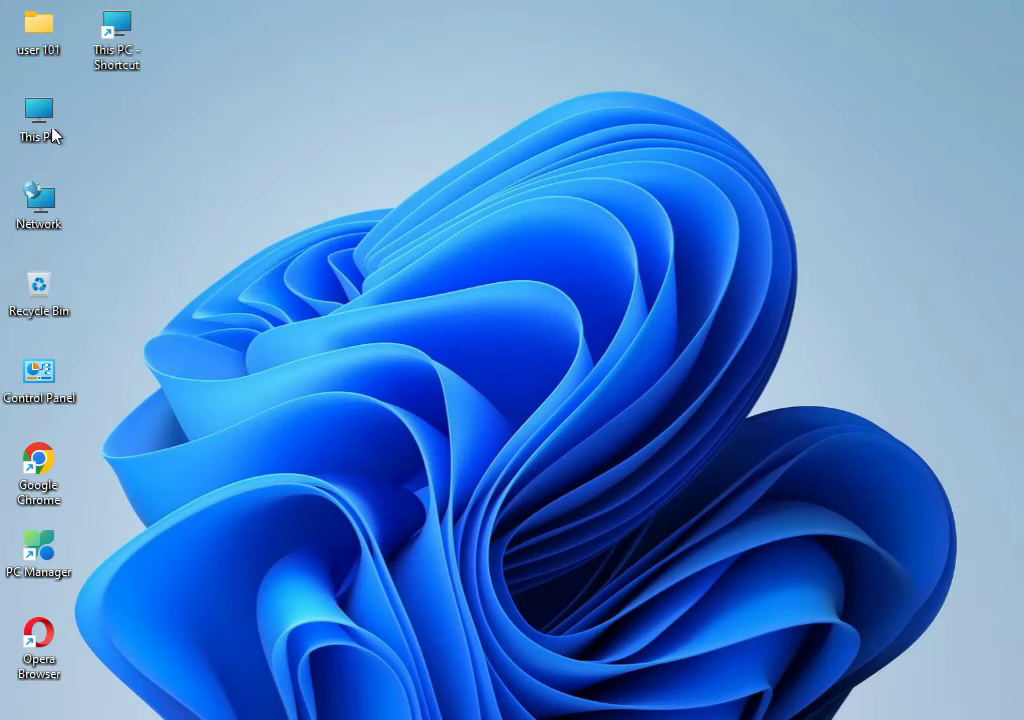
Open This PC and show the Properties of Local Disk (C:).
double_click(53, 118)
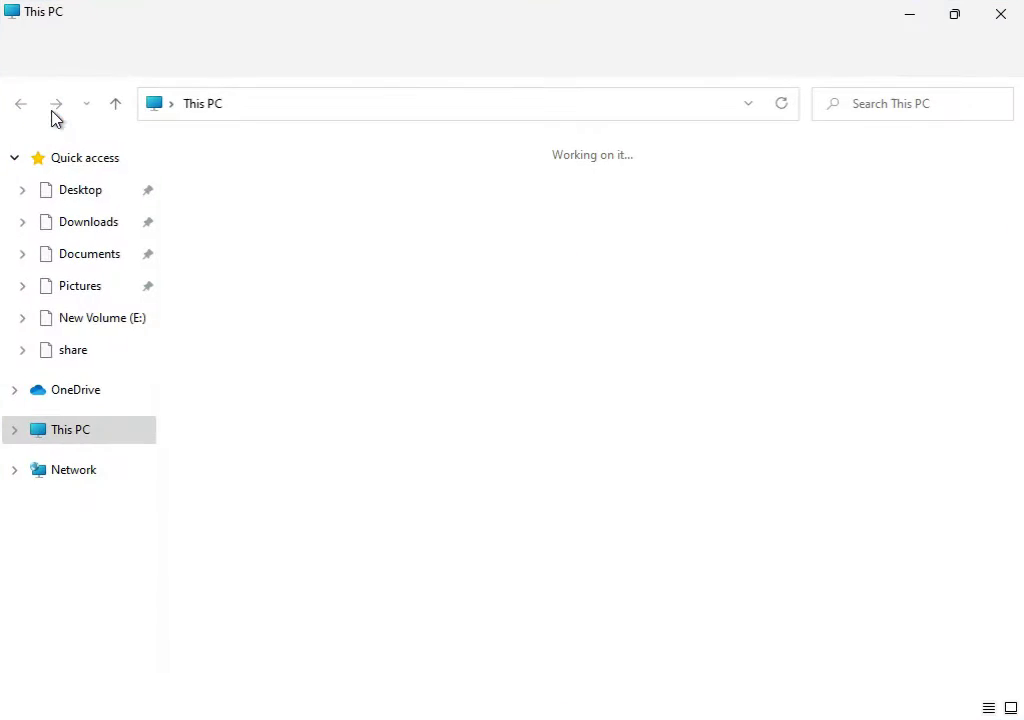
left_click(274, 336)
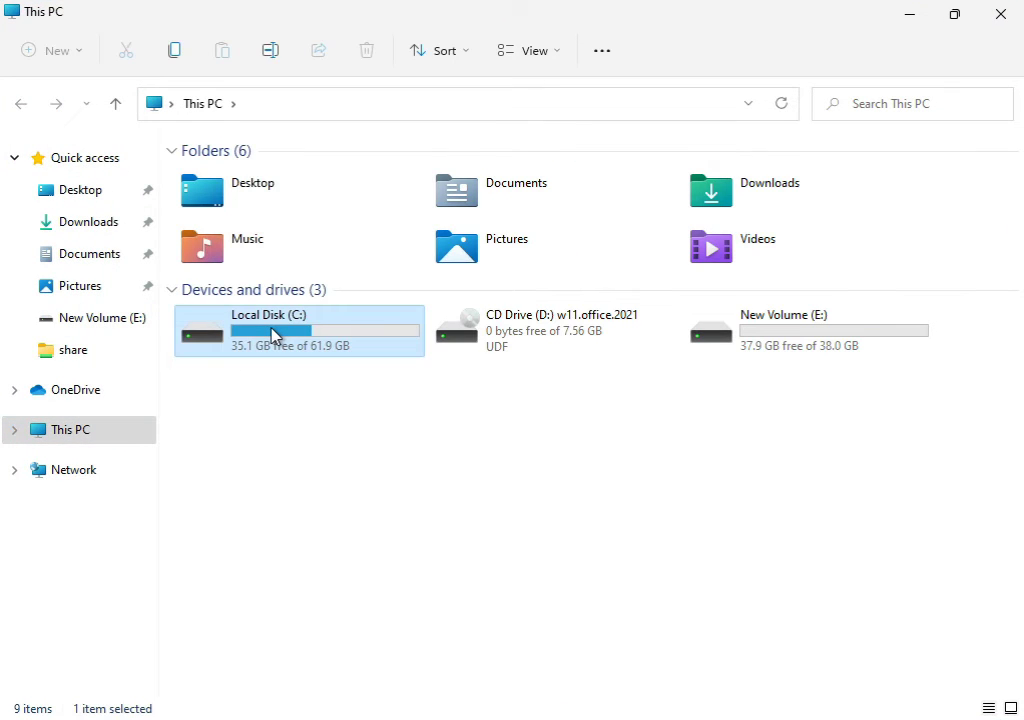
right_click(274, 336)
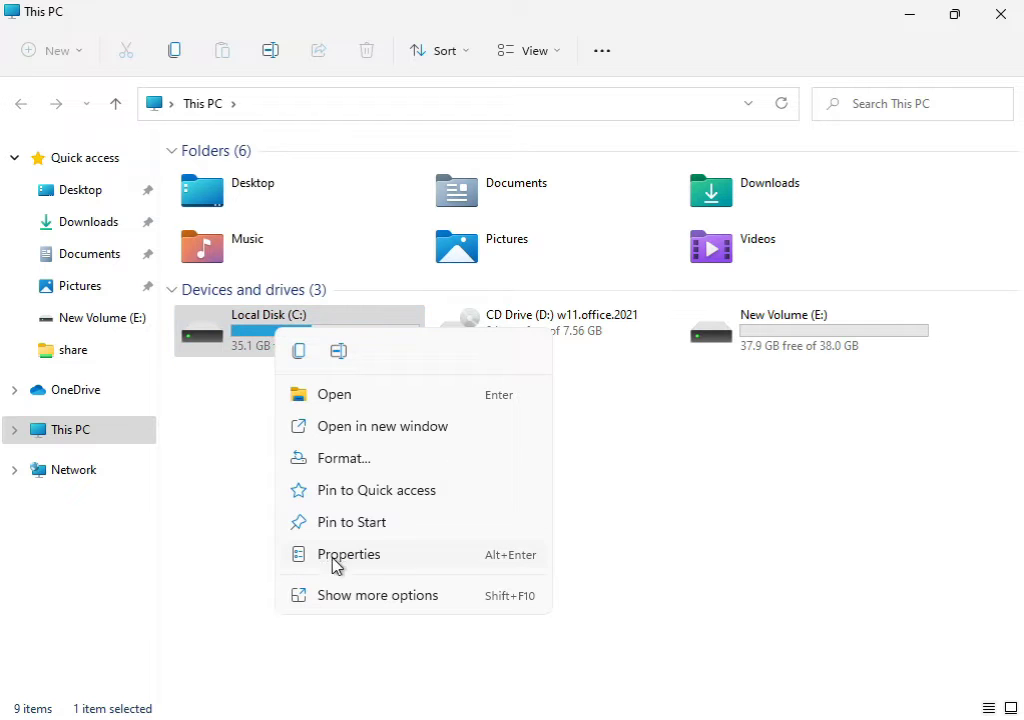
left_click(352, 597)
left_click(398, 578)
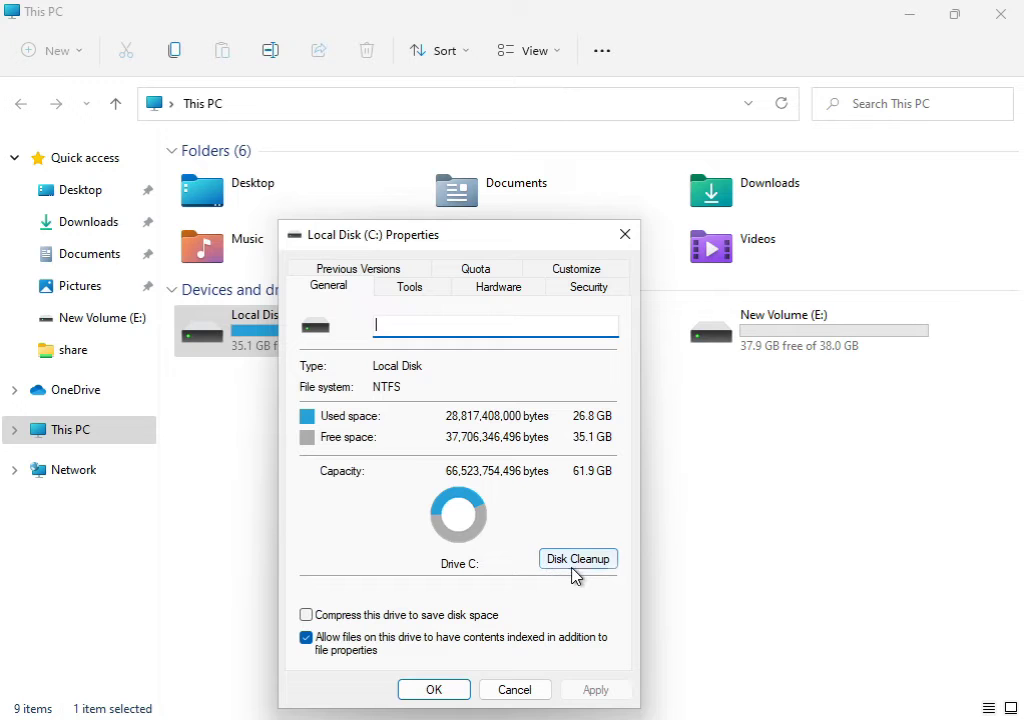
Run Disk Cleanup on C:, including Windows error reports and system files.
left_click(578, 559)
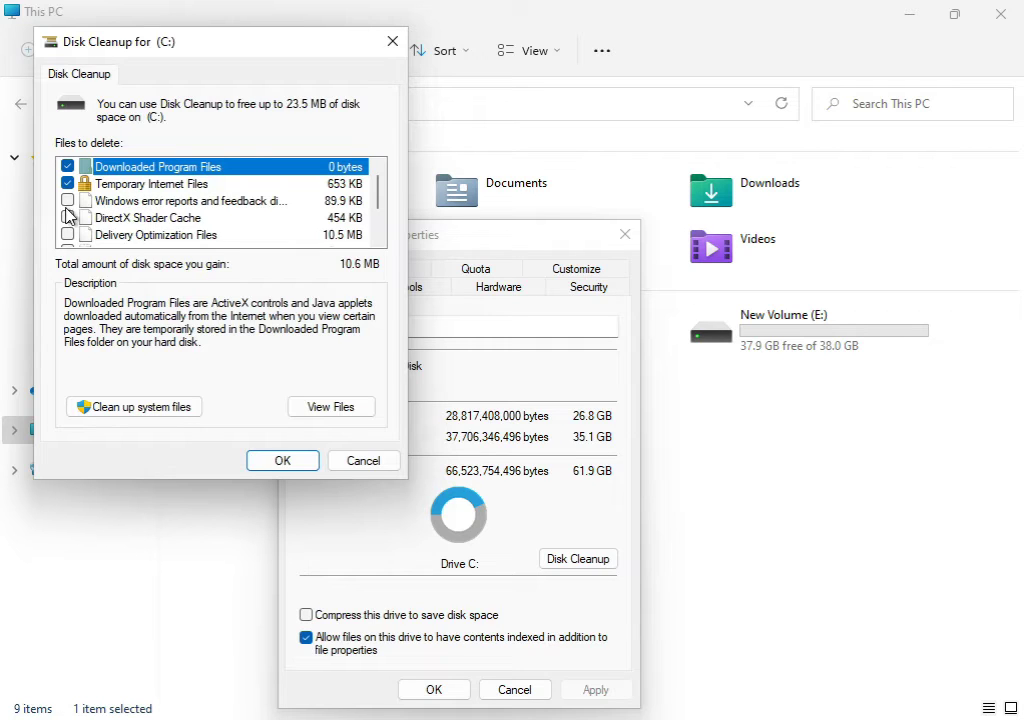
left_click(67, 201)
left_click(120, 410)
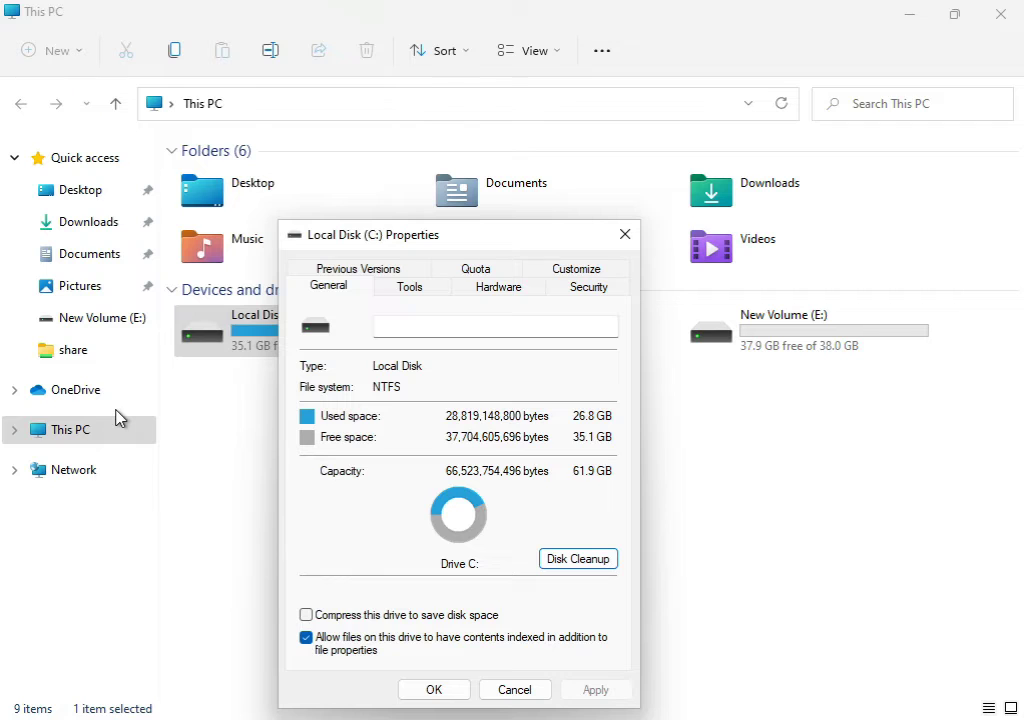
Confirm permanent deletion of the selected files and close the This PC window.
left_click(437, 690)
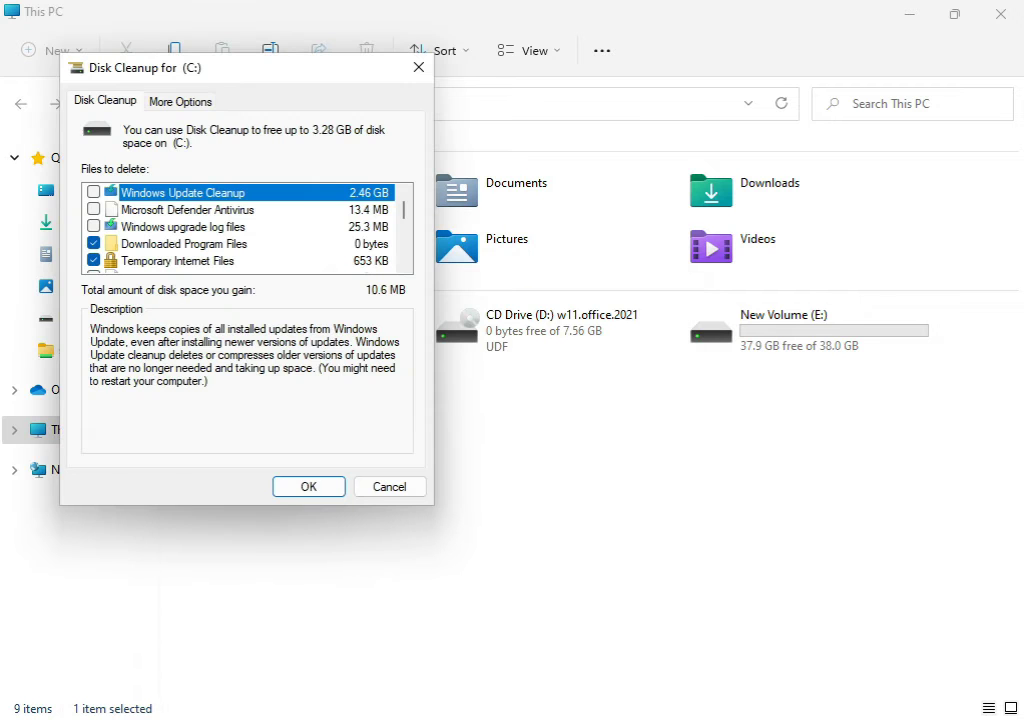
left_click(279, 494)
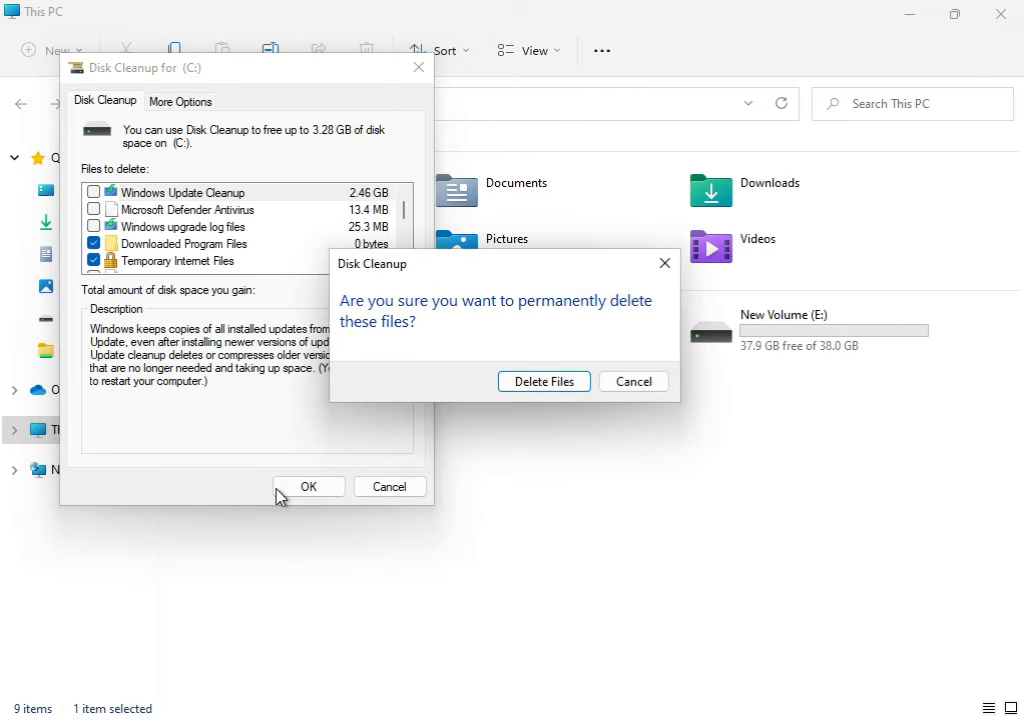
left_click(574, 386)
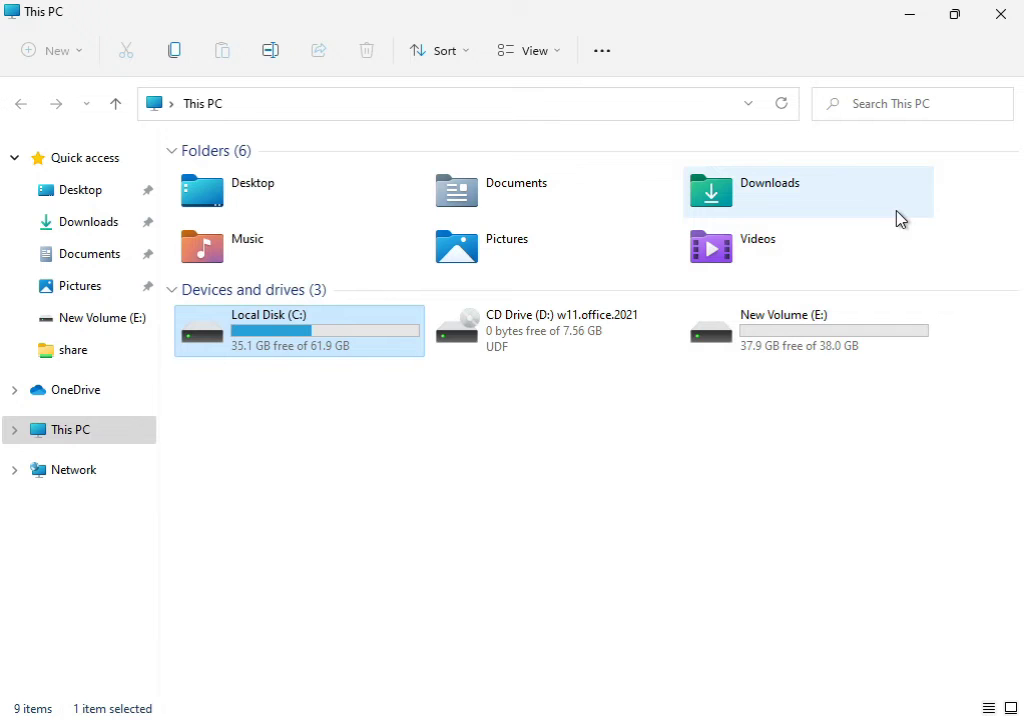
left_click(990, 15)
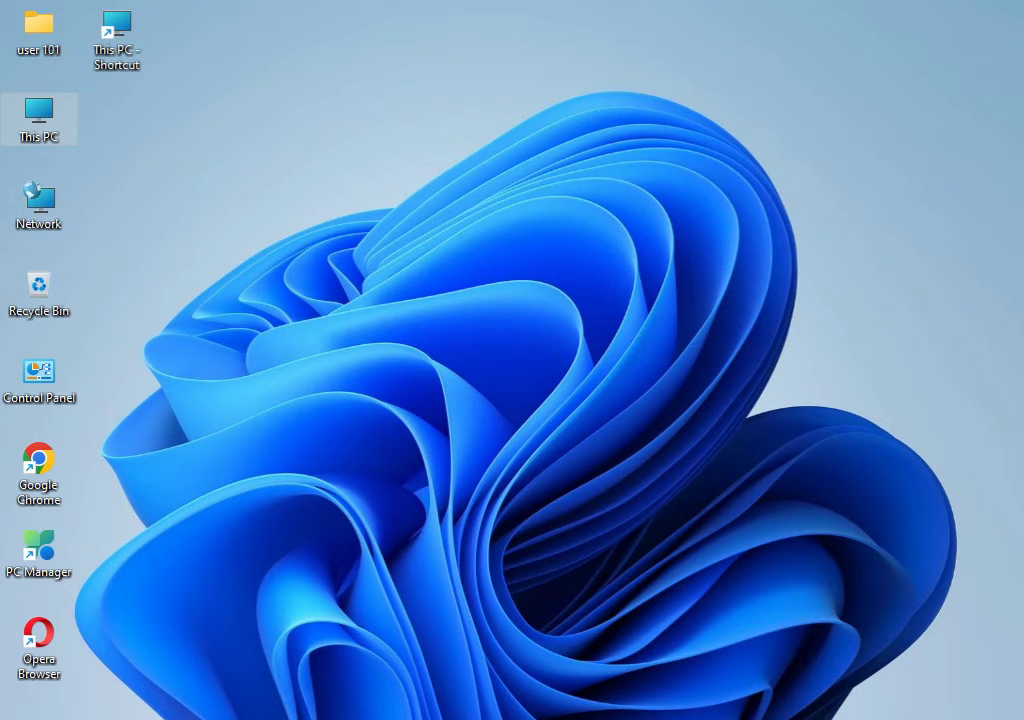
Search Start for cmd and run Command Prompt as administrator, approving the UAC prompt.
left_click(458, 648)
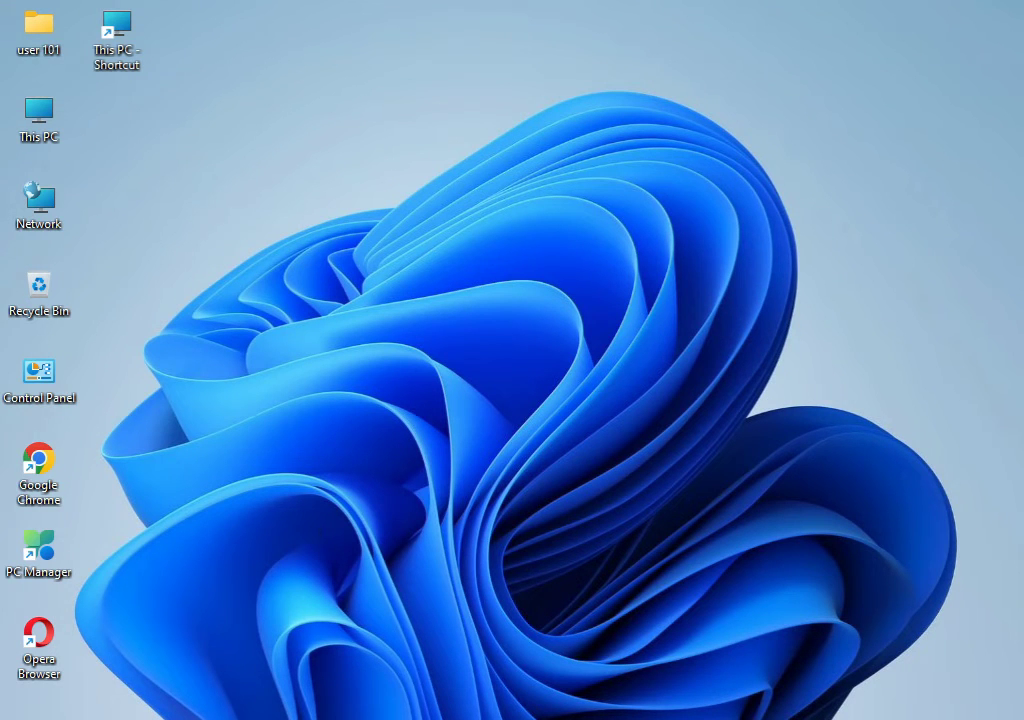
key("super")
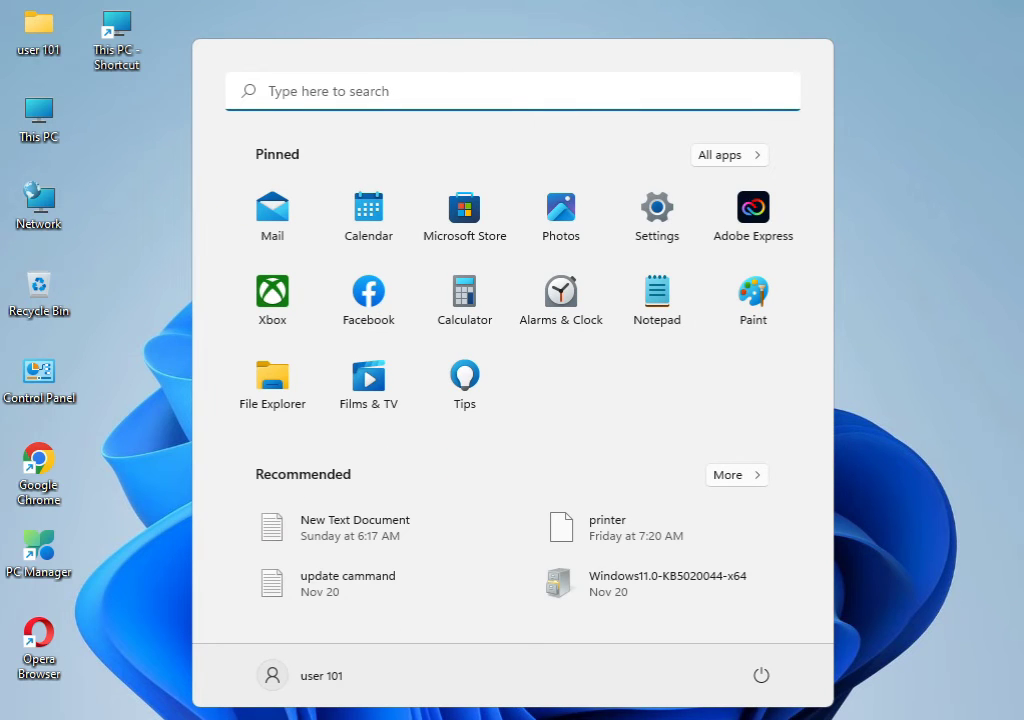
type("cmd")
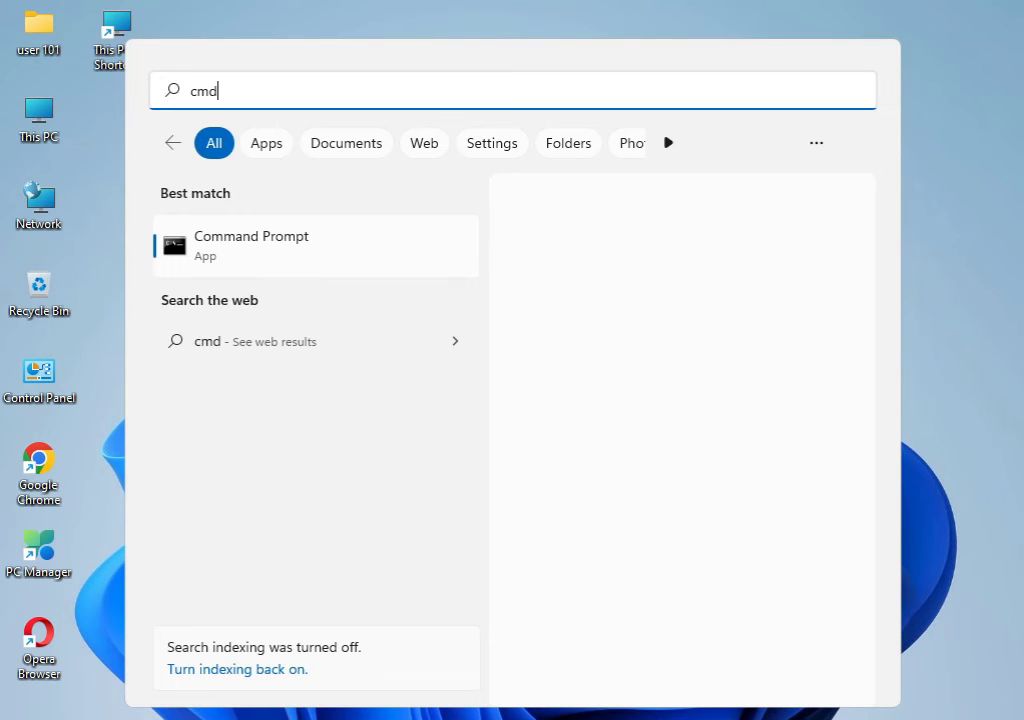
right_click(298, 256)
left_click(343, 280)
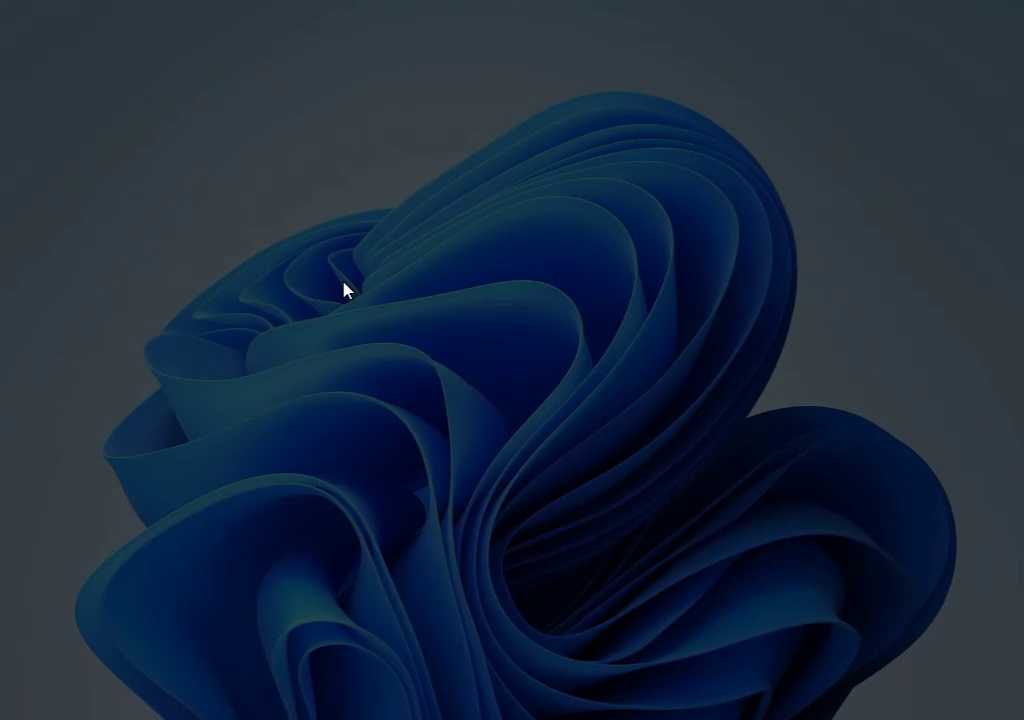
left_click(382, 524)
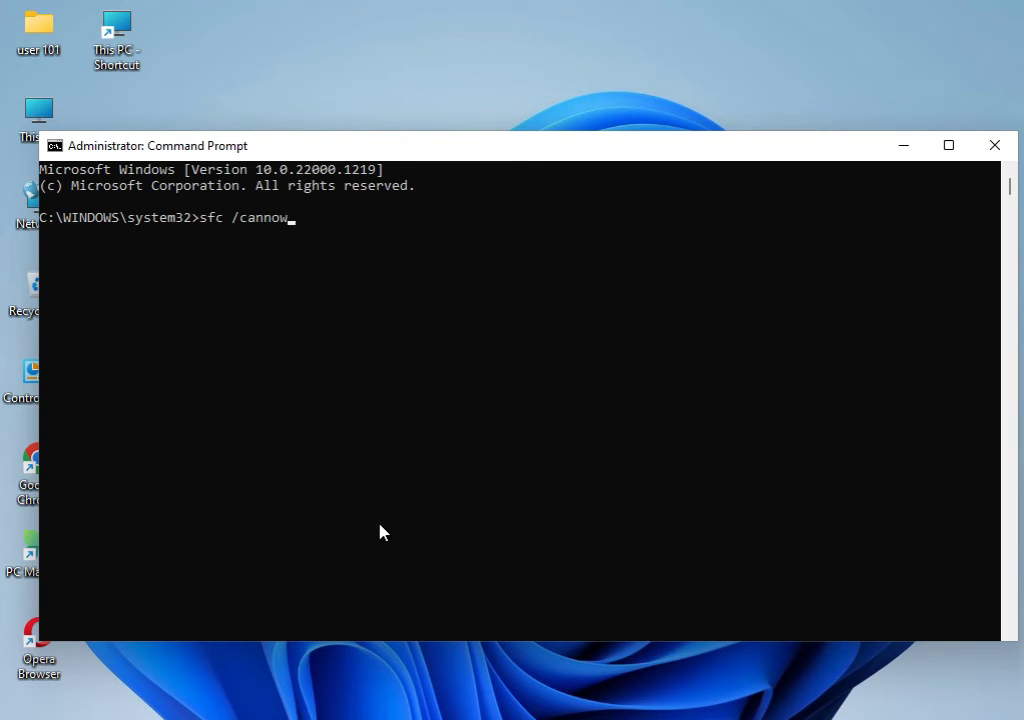
Correct the typo and run sfc /scannow at the admin prompt.
key("BackSpace")
key("BackSpace")
key("BackSpace")
key("BackSpace")
key("BackSpace")
key("BackSpace")
type("scannow")
key("Return")
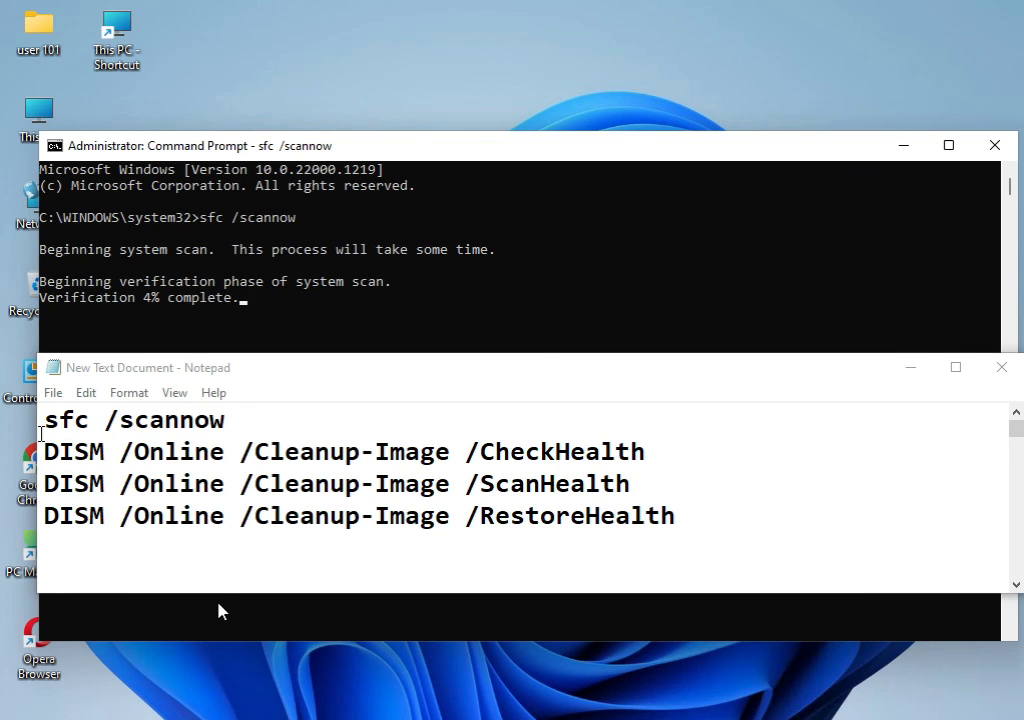
Highlight the sfc /scannow, CheckHealth, ScanHealth and RestoreHealth lines in Notepad.
left_click_drag(46, 420, 229, 420)
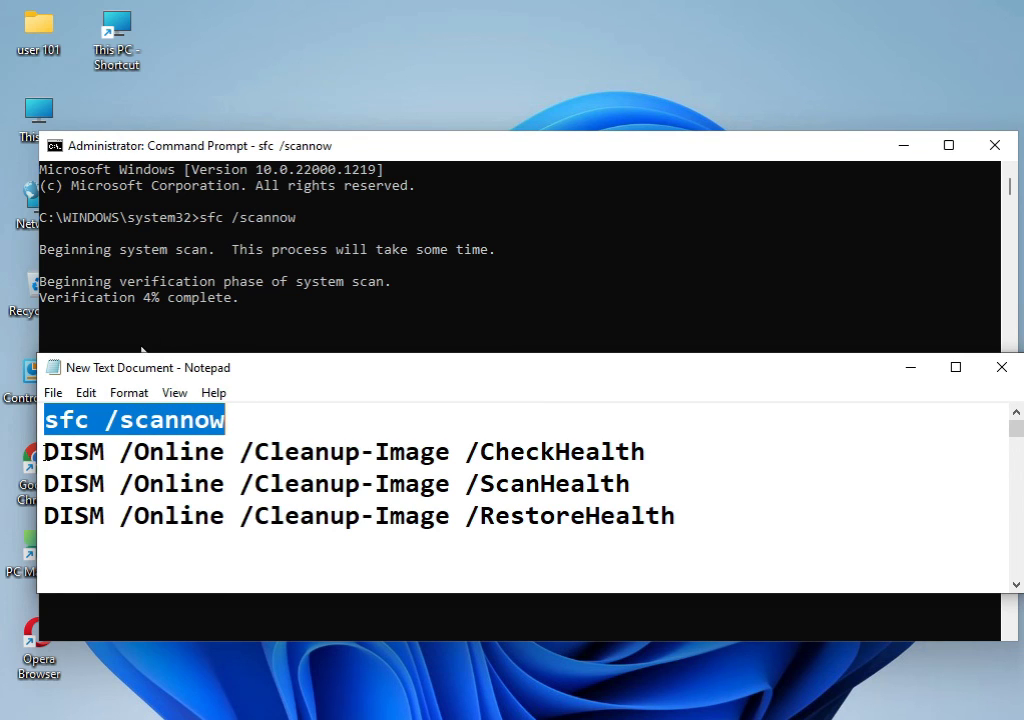
left_click_drag(45, 452, 646, 453)
left_click_drag(45, 484, 632, 480)
left_click_drag(44, 516, 690, 498)
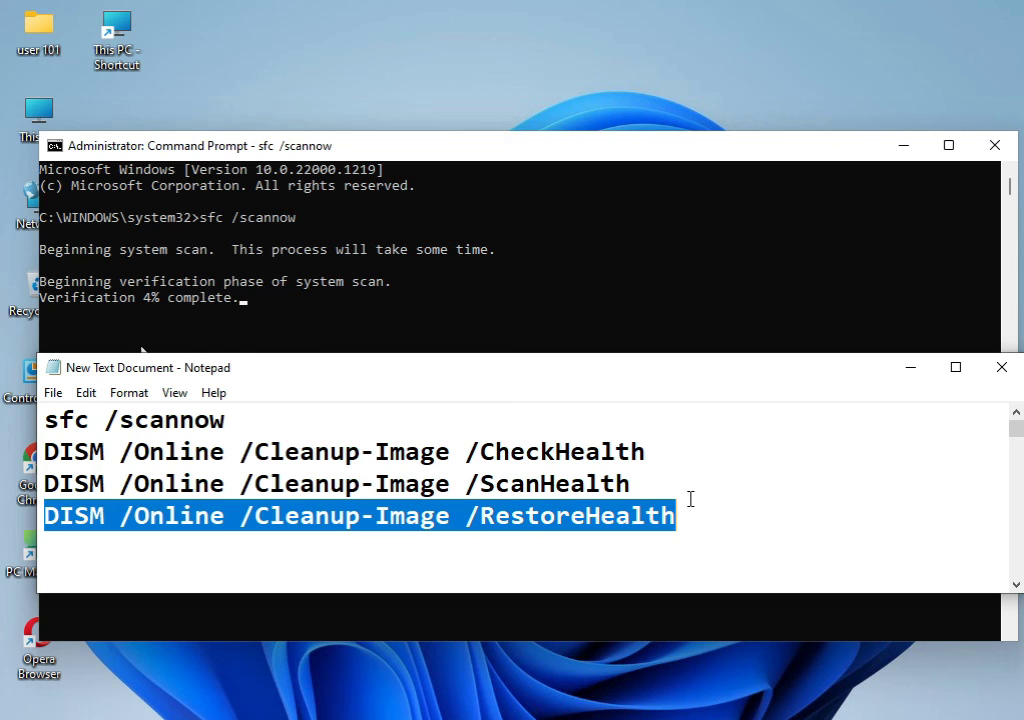